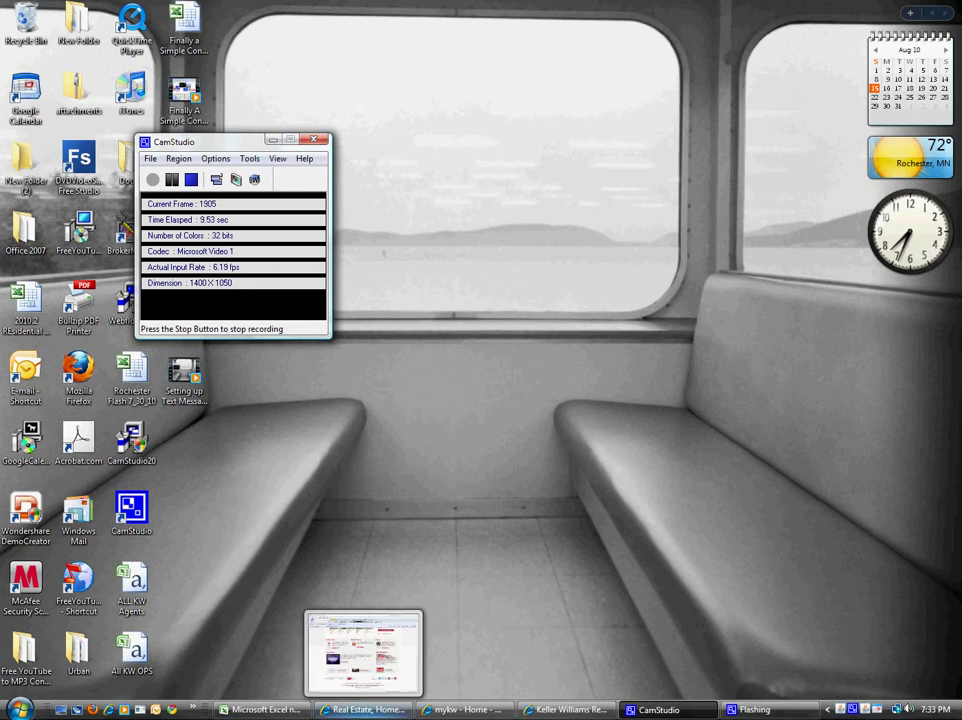
- Bring up the Keller Williams public site and focus the myKW login password field in the footer
left_click(368, 709)
scroll(155, 540, "up", 3)
scroll(155, 540, "up", 2)
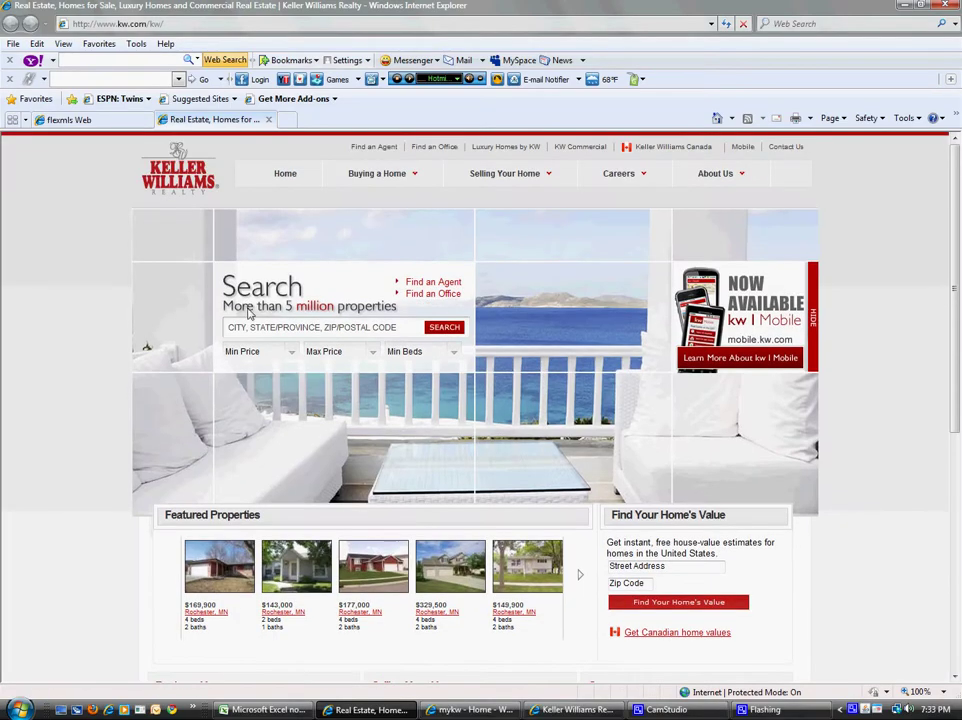
scroll(37, 565, "down", 5)
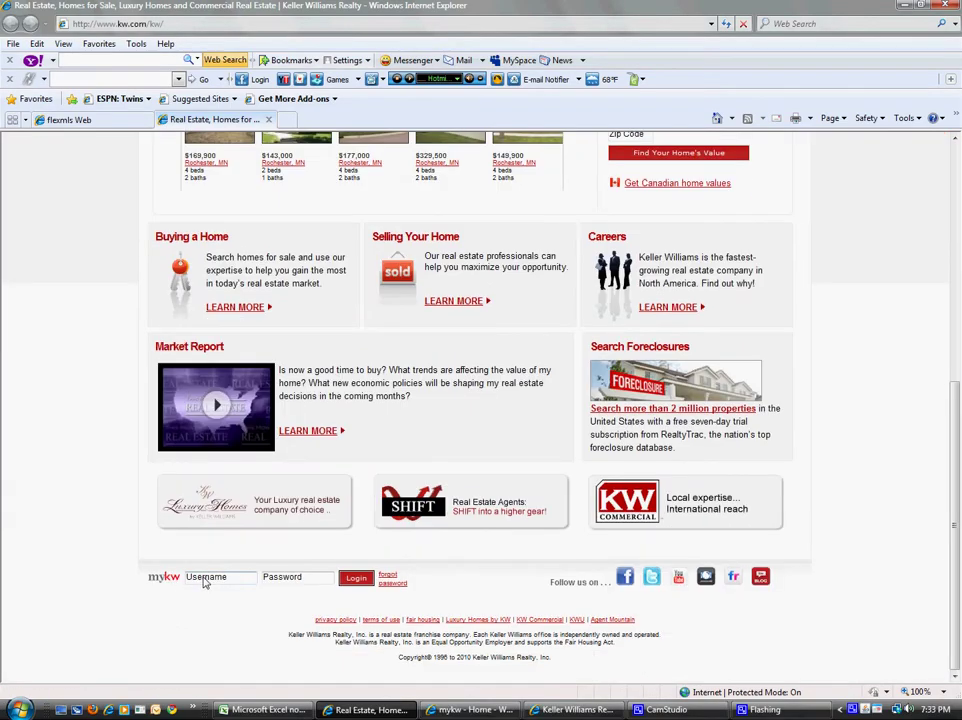
left_click(285, 577)
- Switch to the mykw Home intranet window
scroll(421, 590, "up", 1)
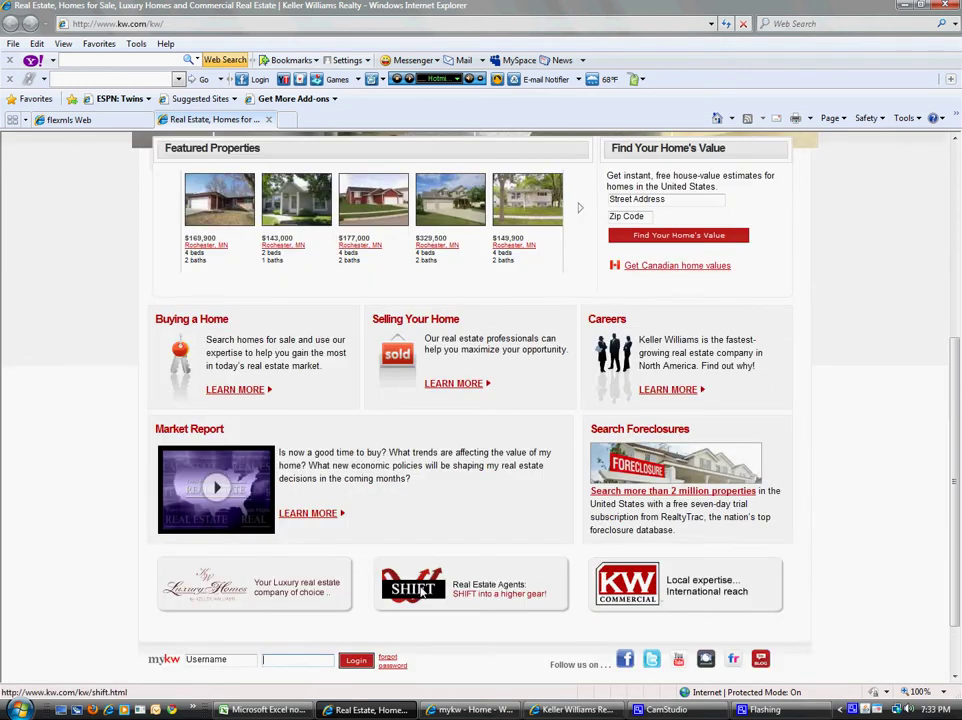
scroll(905, 624, "down", 1)
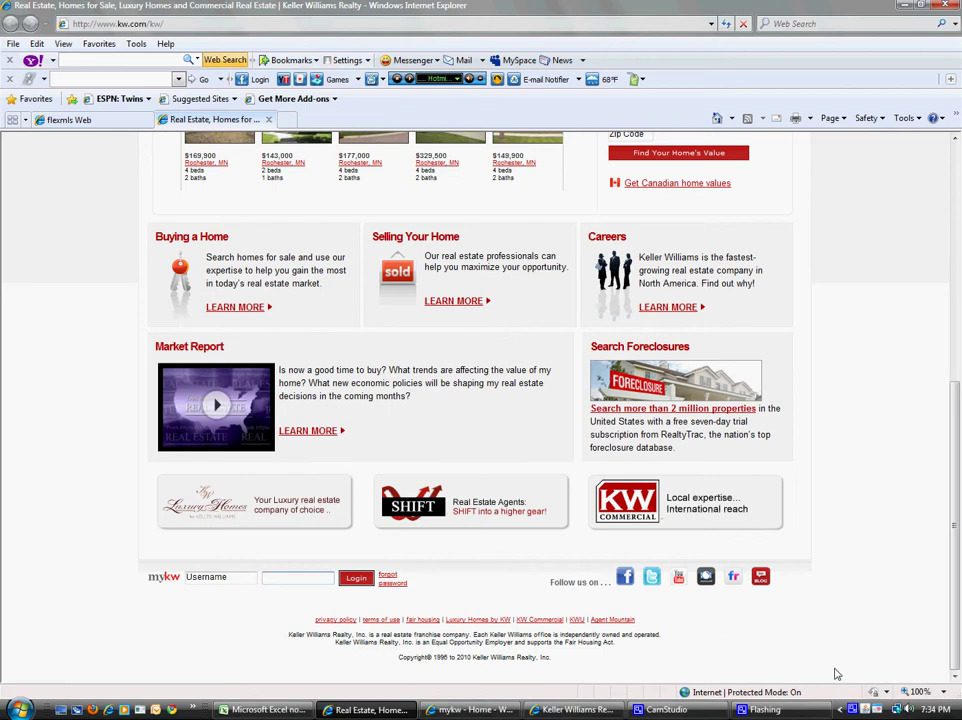
left_click(490, 707)
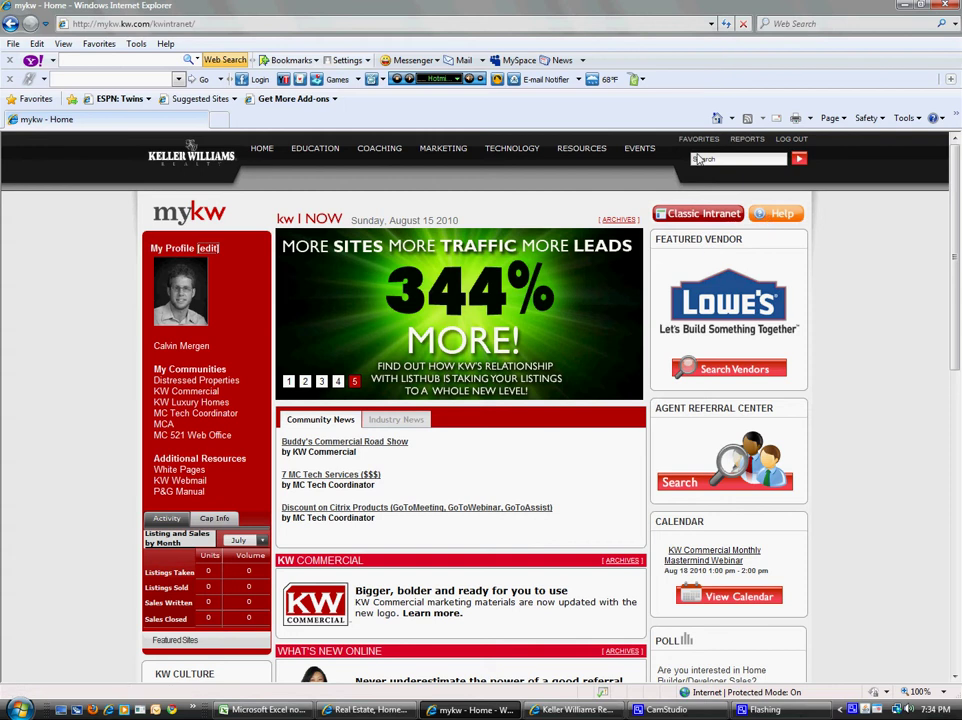
- Open REPORTS and scroll through the North Central region's key metrics, phase metrics and lifetime profit share
left_click(748, 143)
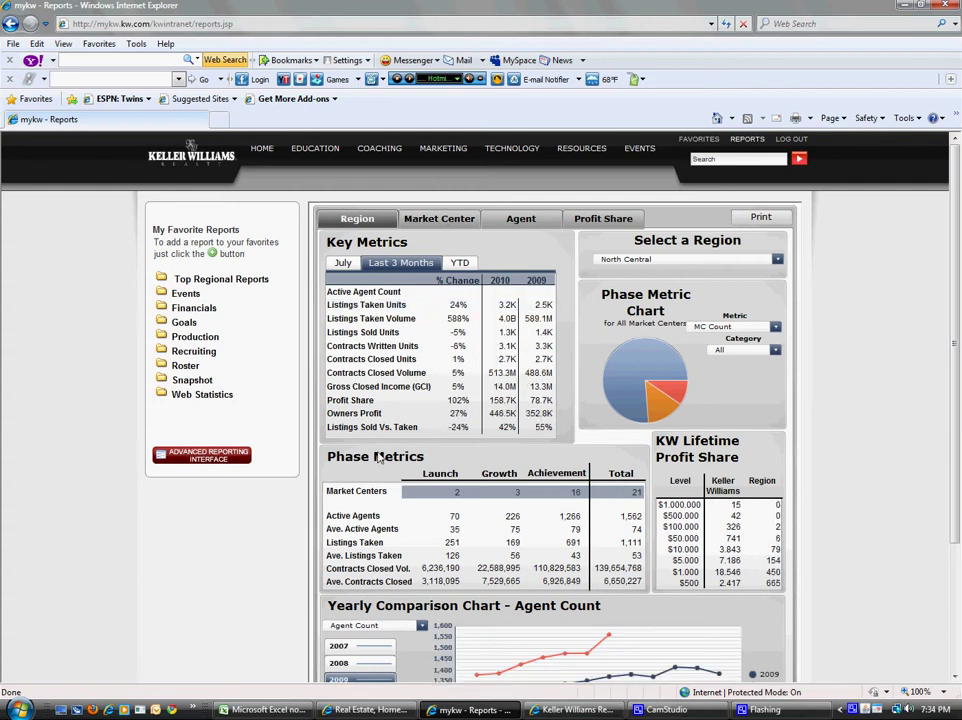
scroll(430, 490, "down", 1)
scroll(430, 490, "down", 3)
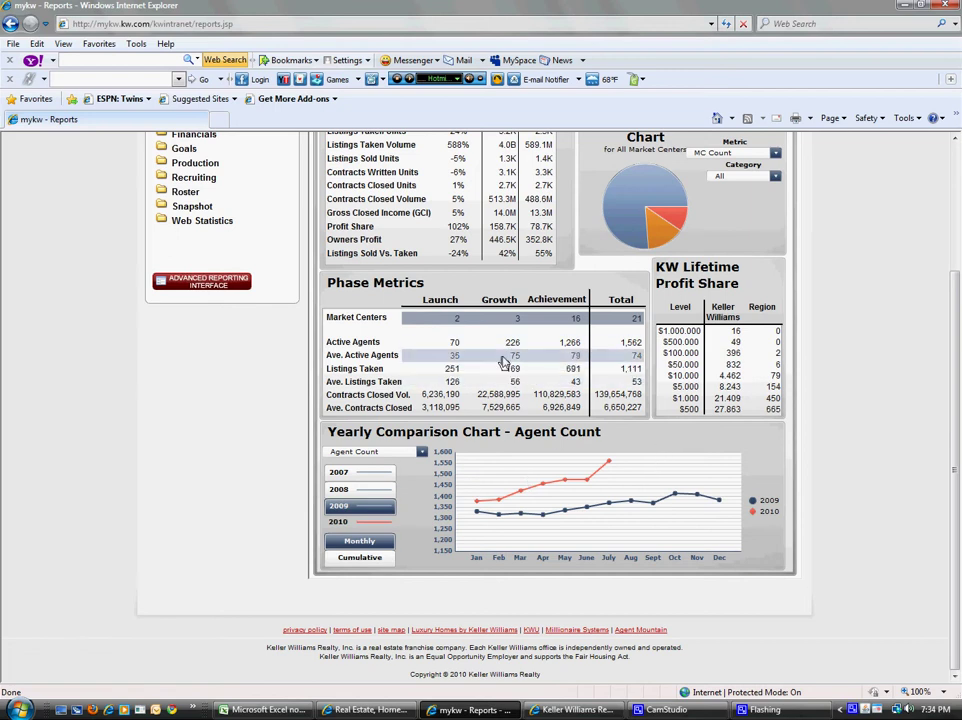
scroll(503, 360, "up", 4)
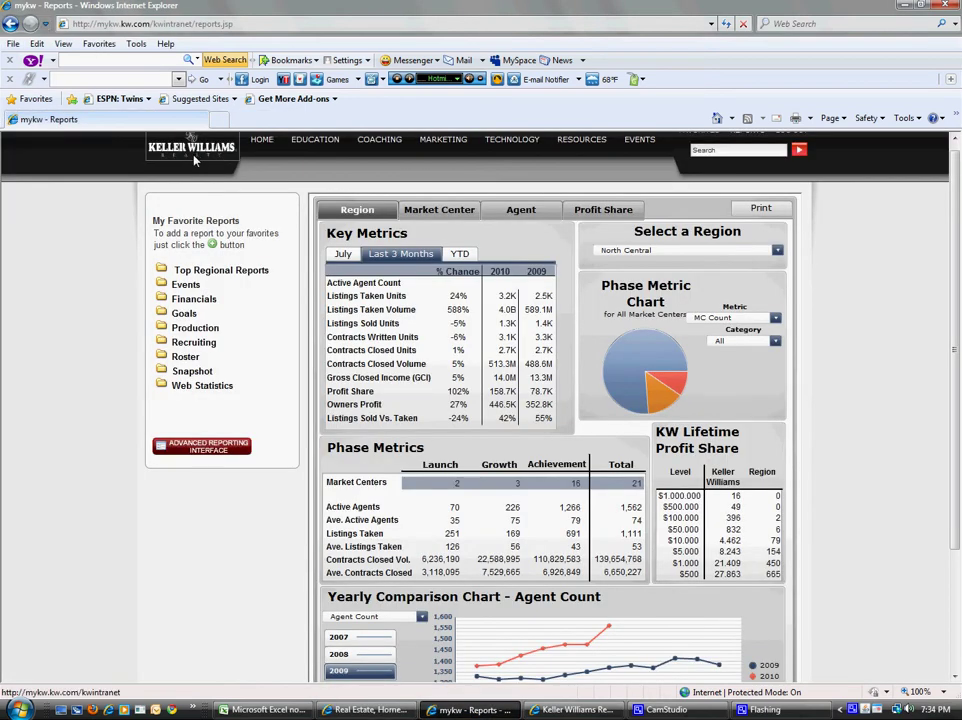
- Go home, enter the Classic Intranet's Reports tab and open the 2010 > Associate folder
left_click(195, 160)
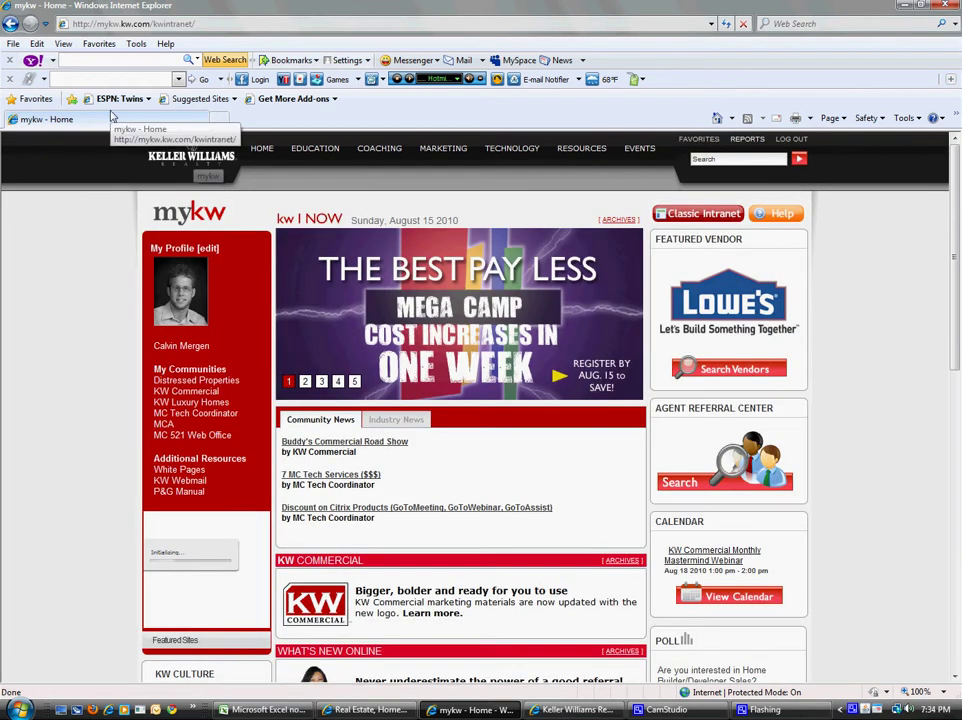
left_click(697, 214)
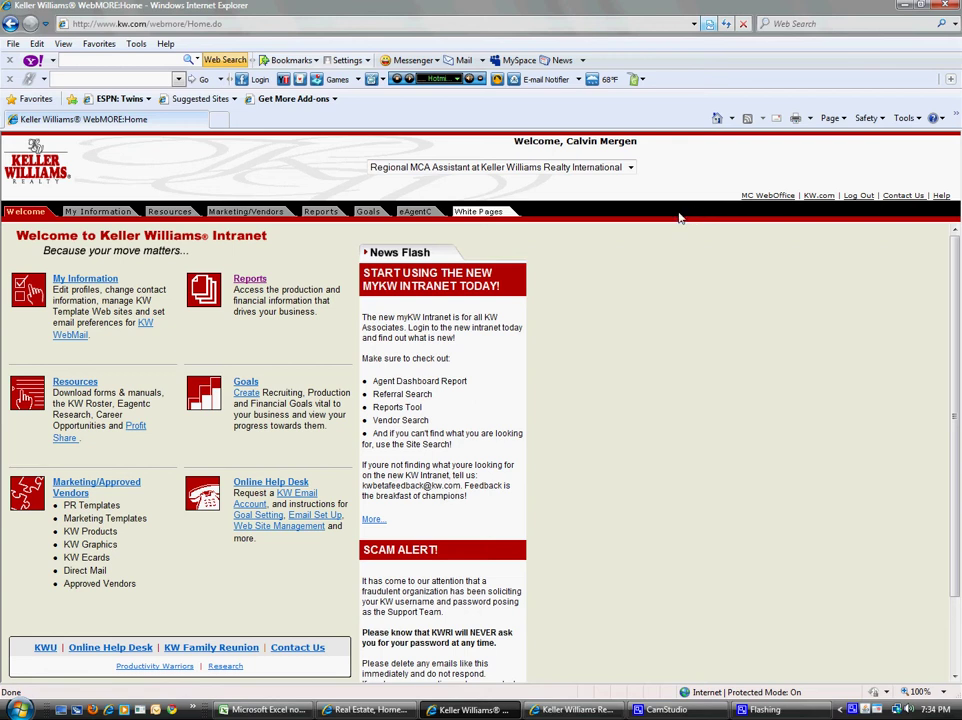
left_click(321, 212)
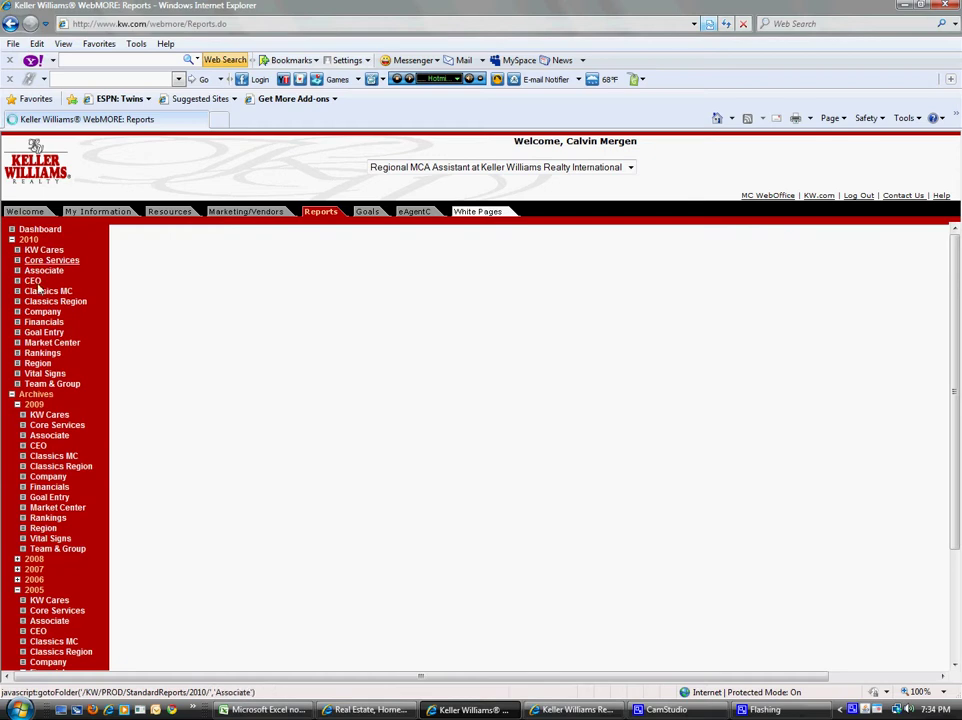
left_click(42, 271)
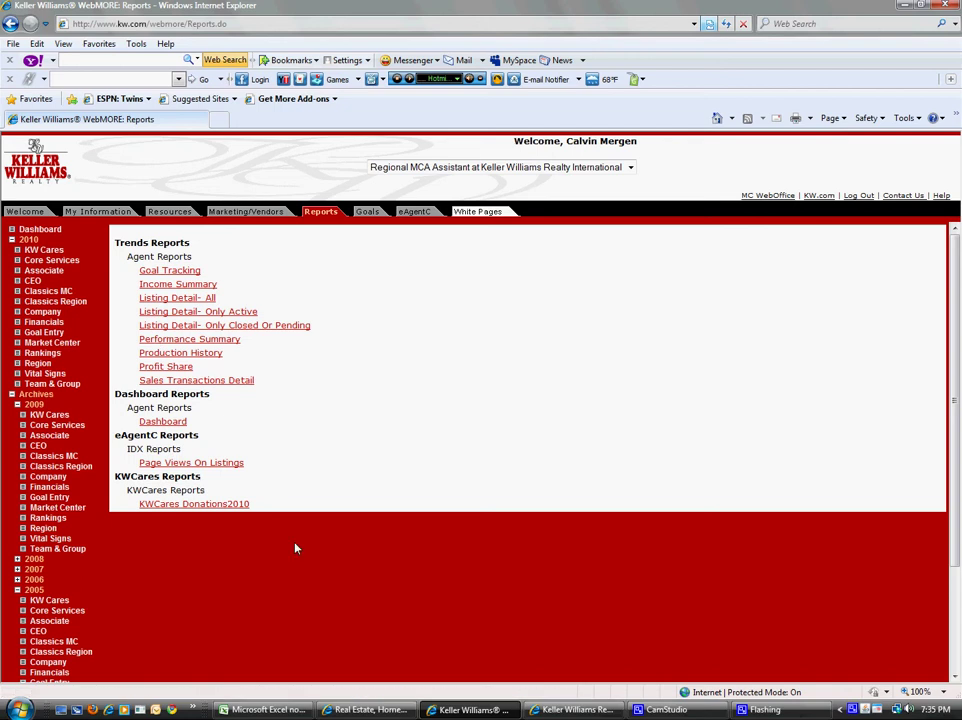
- Go back three pages to mykw Home and reopen REPORTS for the North Central region
left_click(10, 24)
left_click(10, 24)
left_click(10, 24)
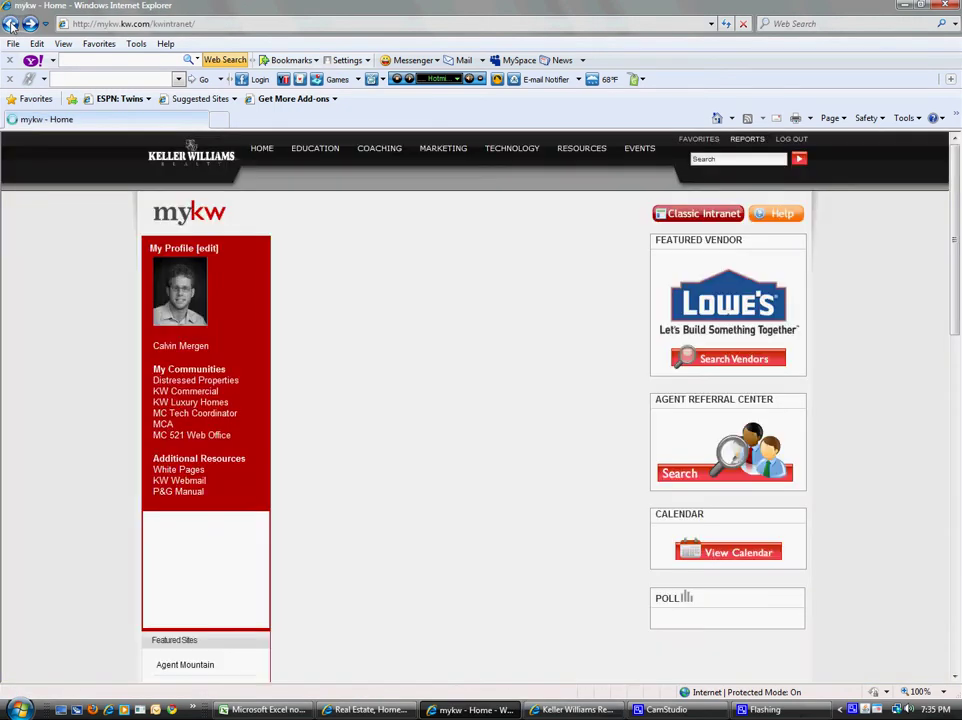
left_click(743, 141)
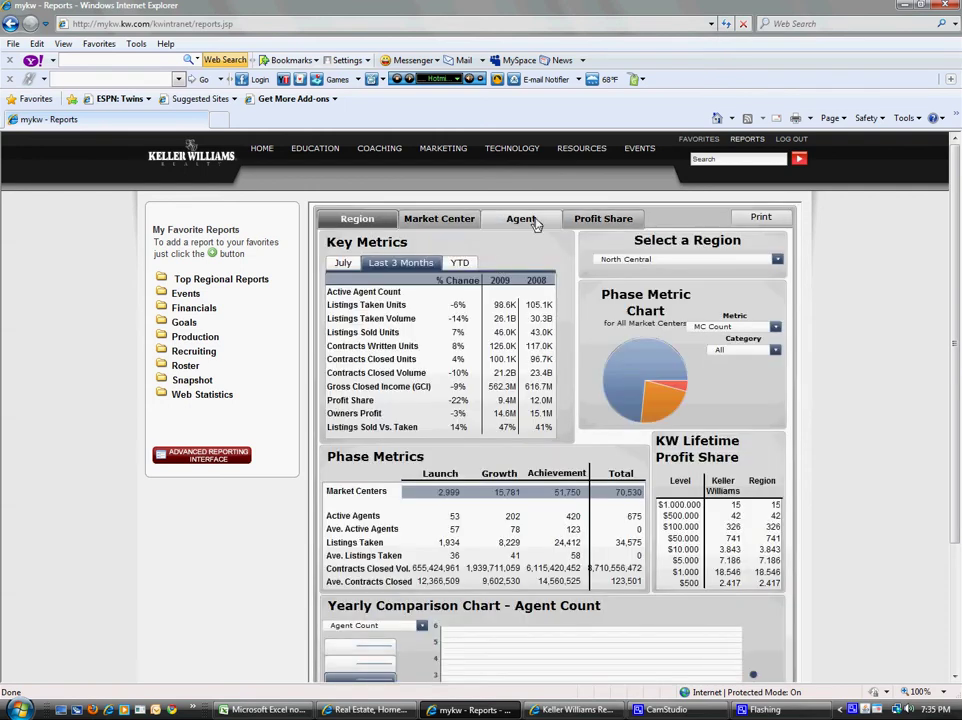
- Switch the Reports panel to the Agent tab with revenue breakdown and production comparison
left_click(522, 219)
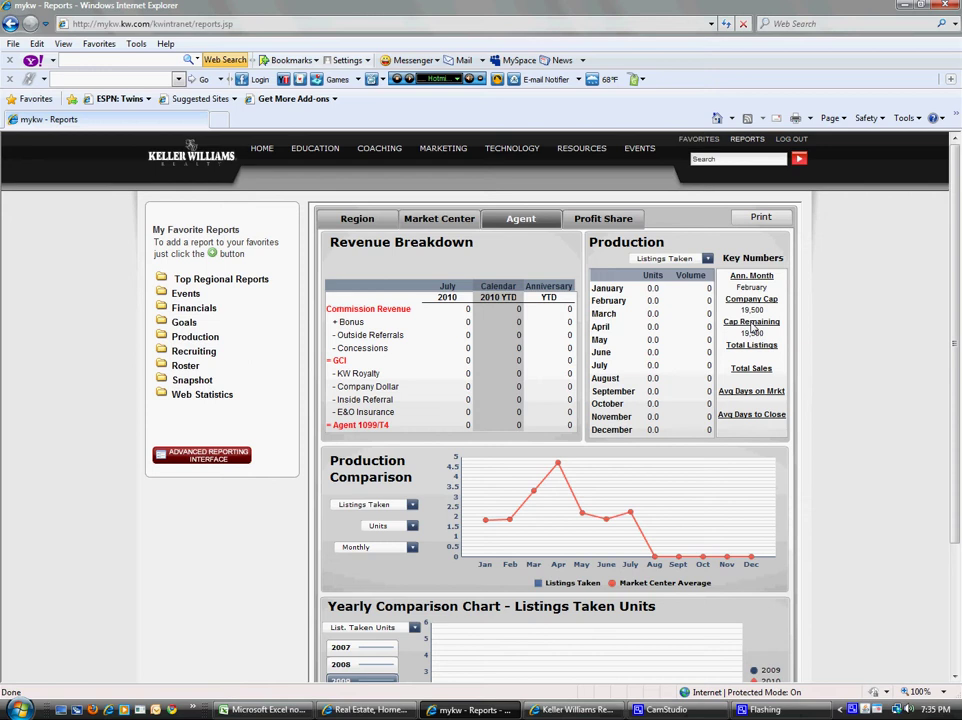
- Chart cumulative GCI in the yearly comparison, trying 2008, 2007 and 2009 against 2010
scroll(760, 363, "down", 3)
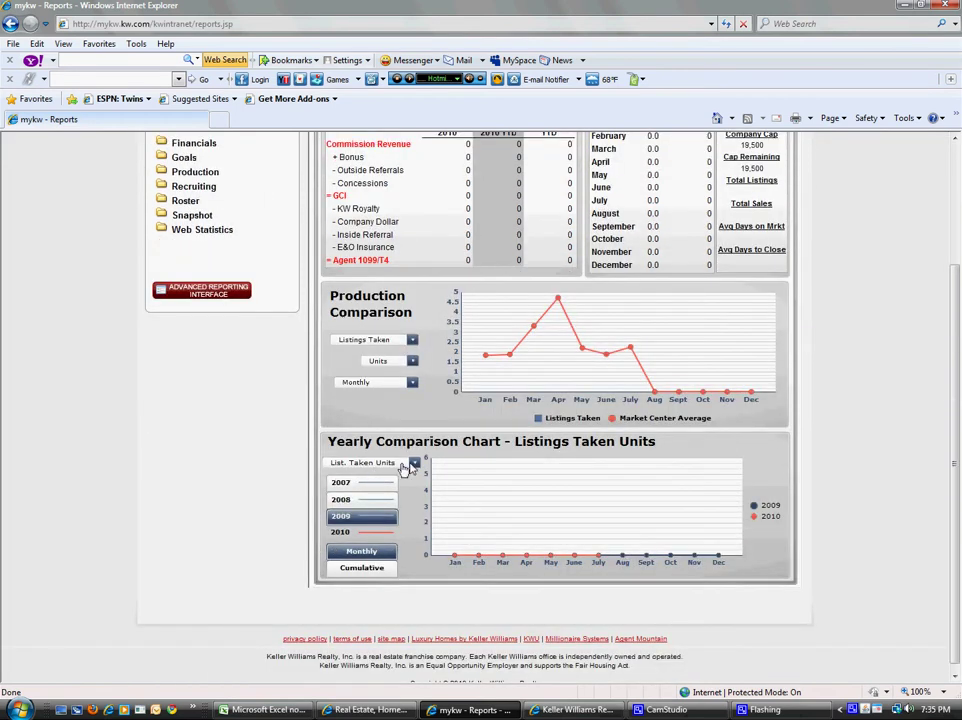
left_click(415, 467)
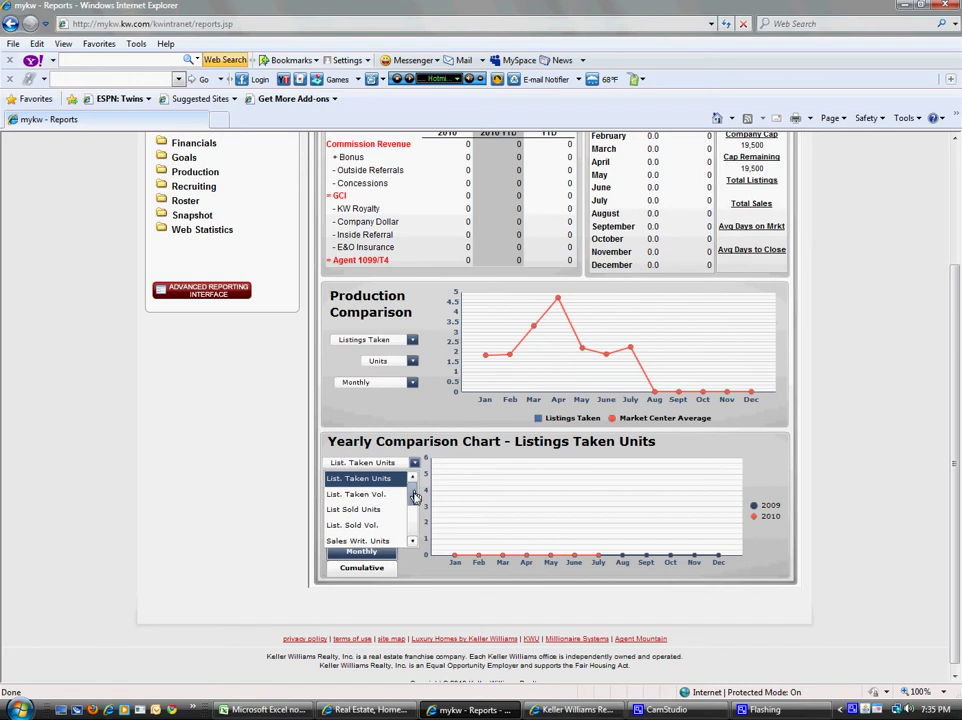
scroll(400, 500, "down", 2)
left_click(382, 532)
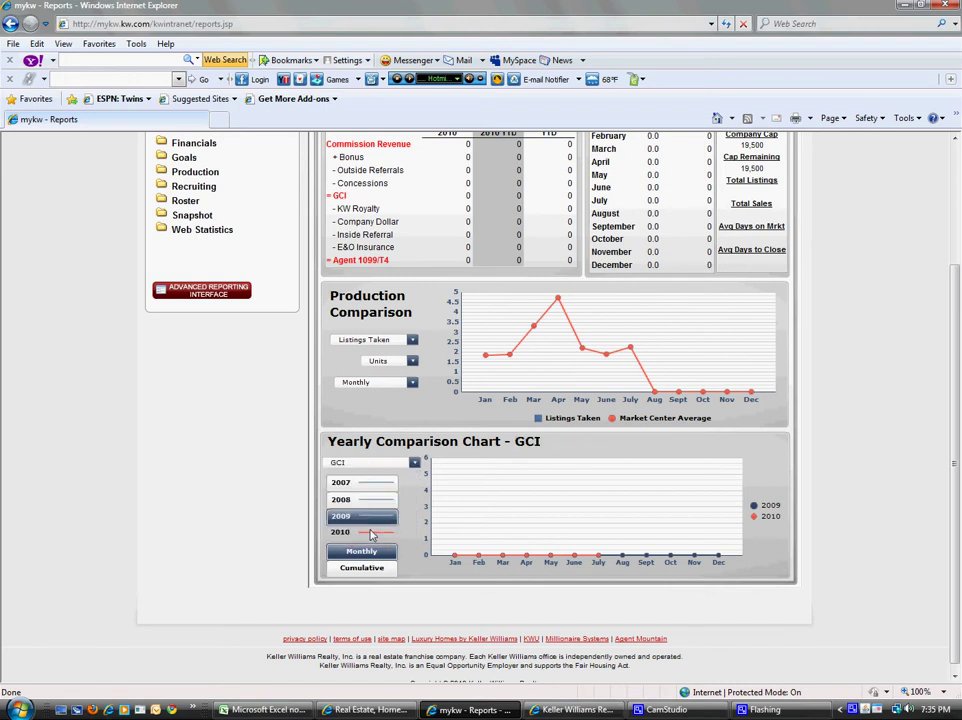
left_click(364, 568)
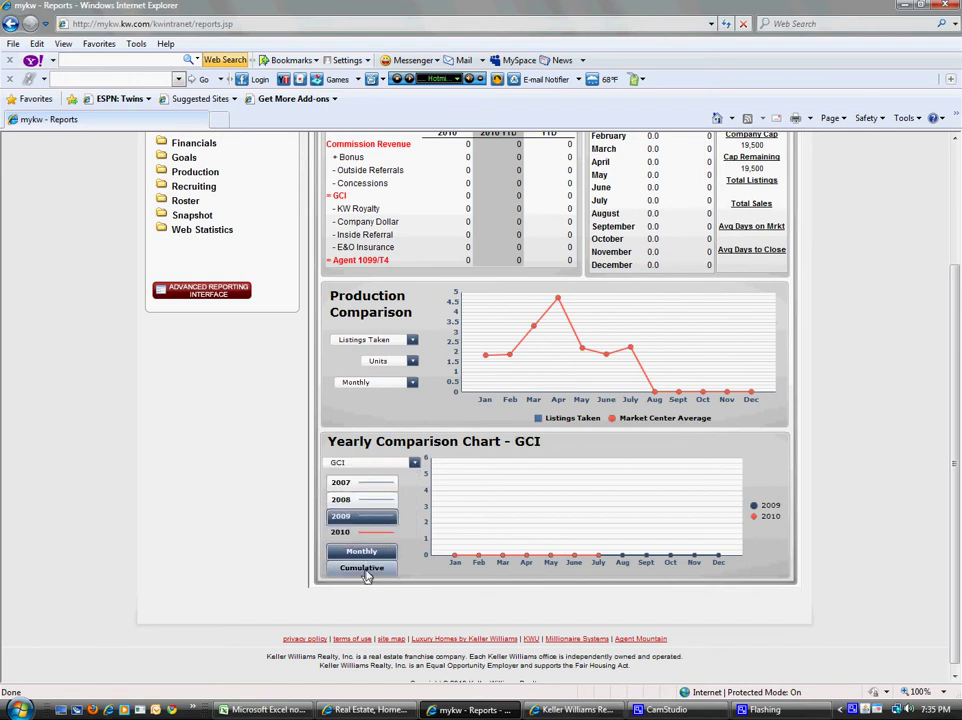
left_click(360, 500)
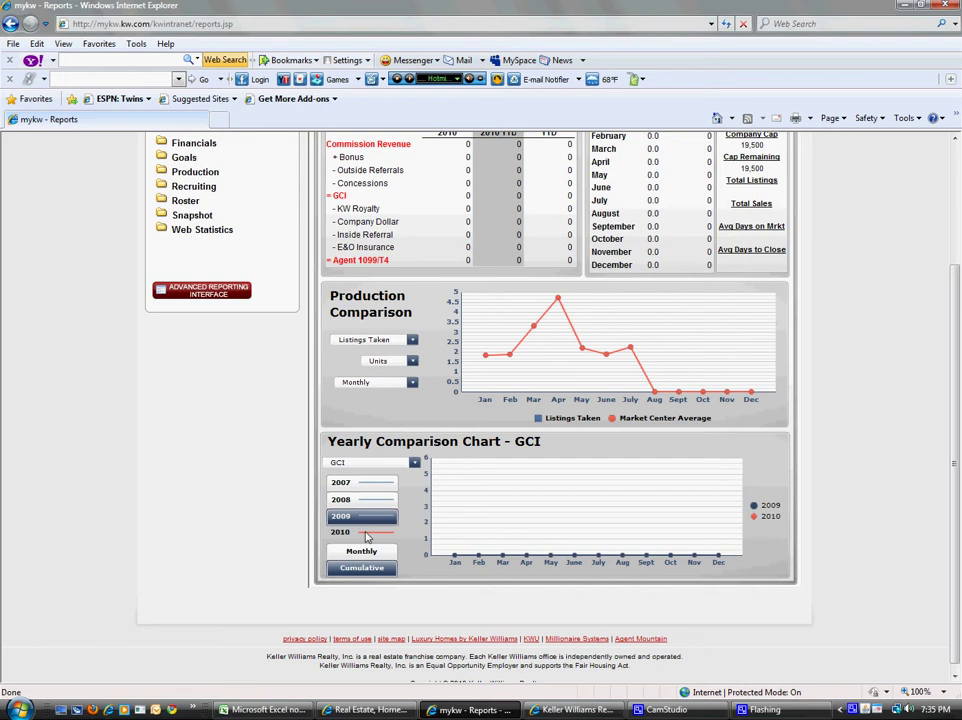
left_click(365, 482)
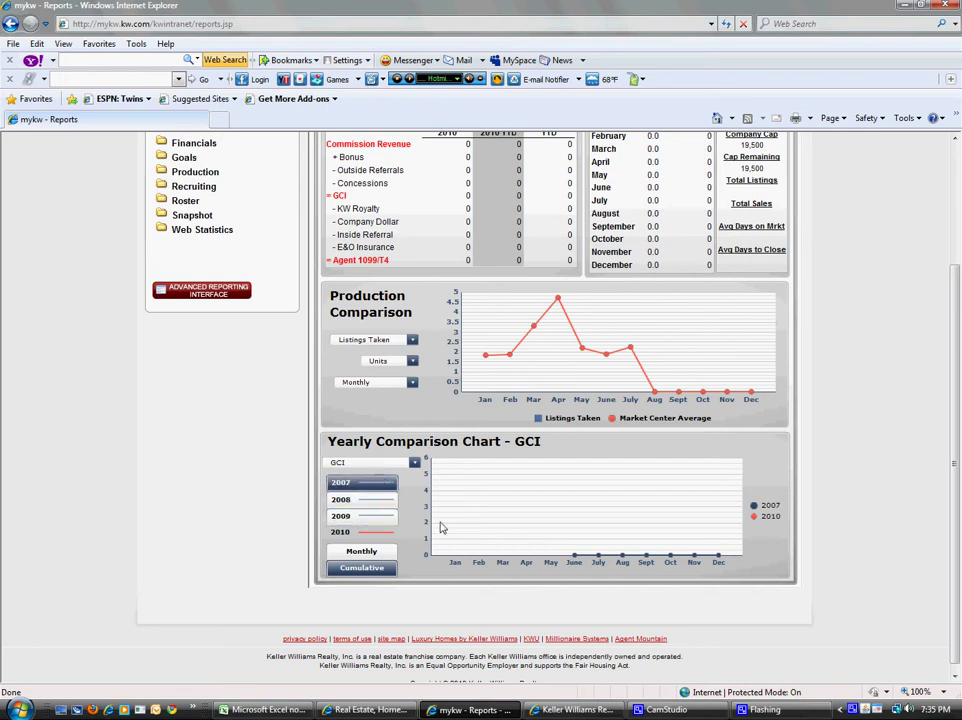
left_click(341, 516)
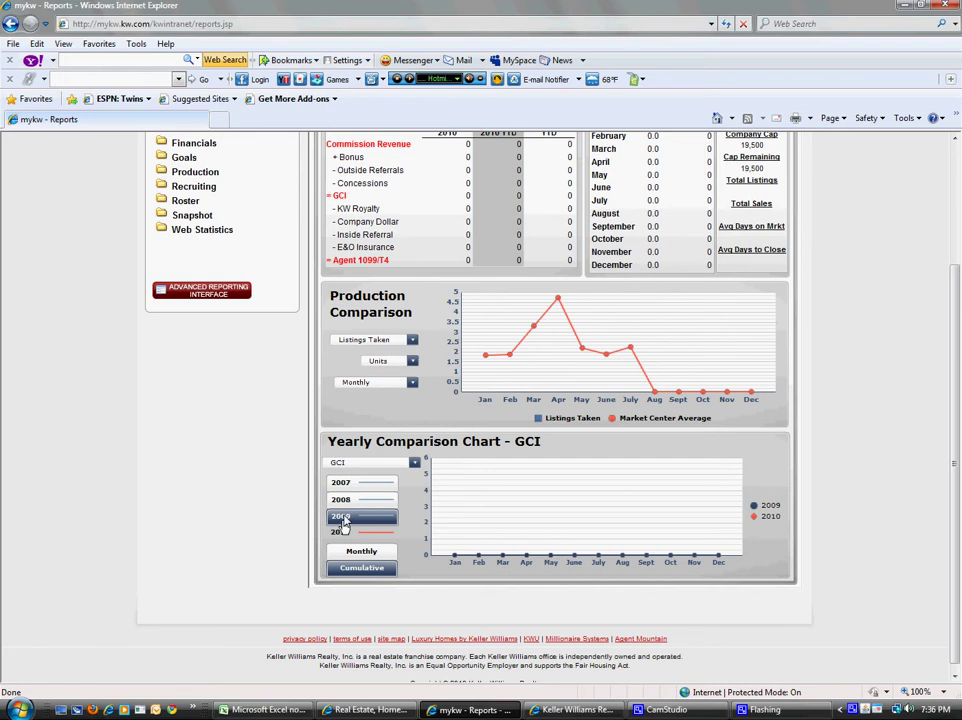
- Change the yearly comparison metric from GCI to Listings Taken Units
left_click(359, 463)
scroll(355, 670, "up", 3)
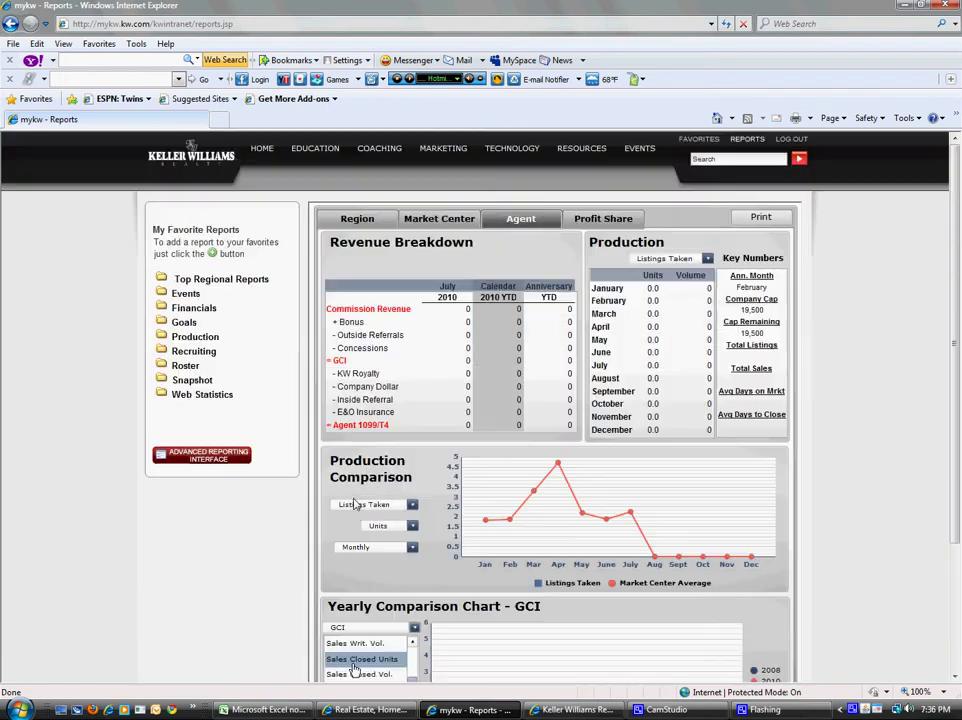
scroll(408, 511, "down", 3)
left_click(412, 462)
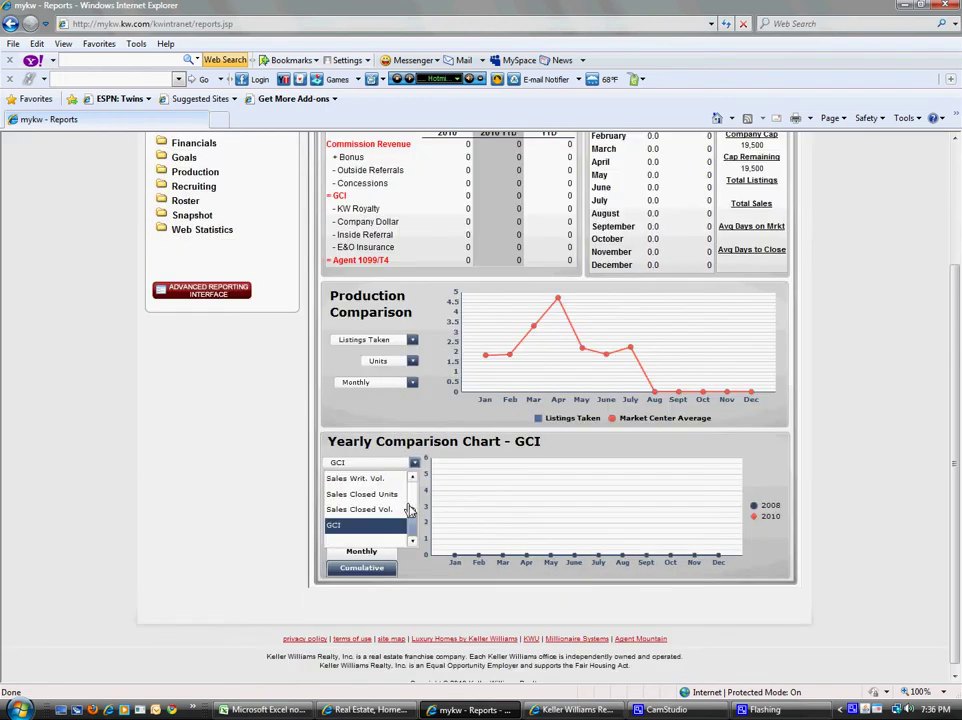
scroll(408, 505, "up", 3)
left_click(380, 493)
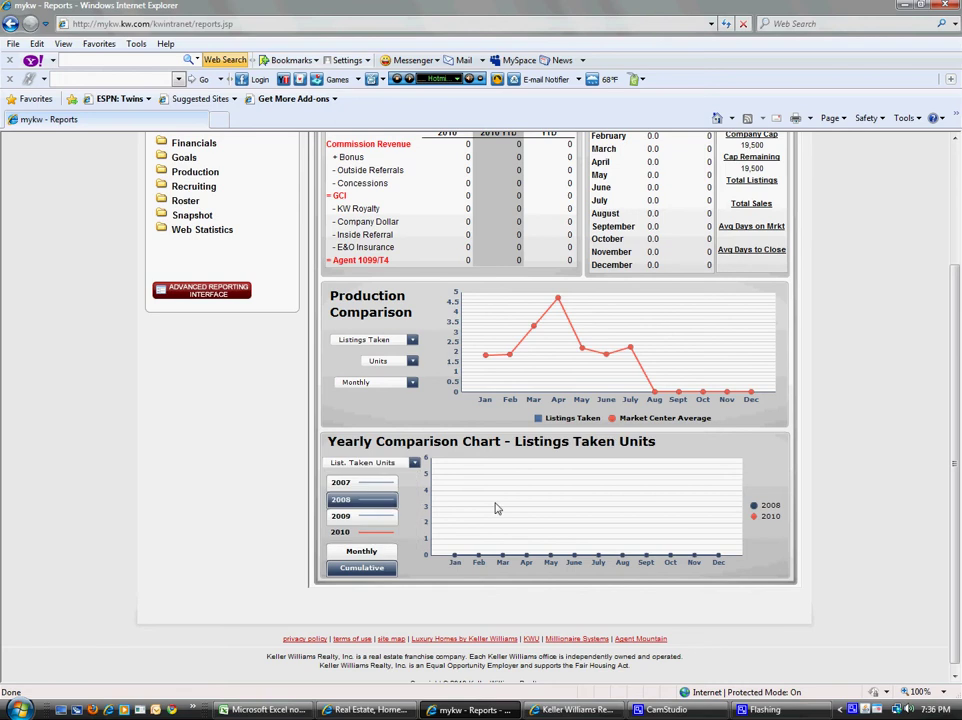
scroll(492, 508, "up", 2)
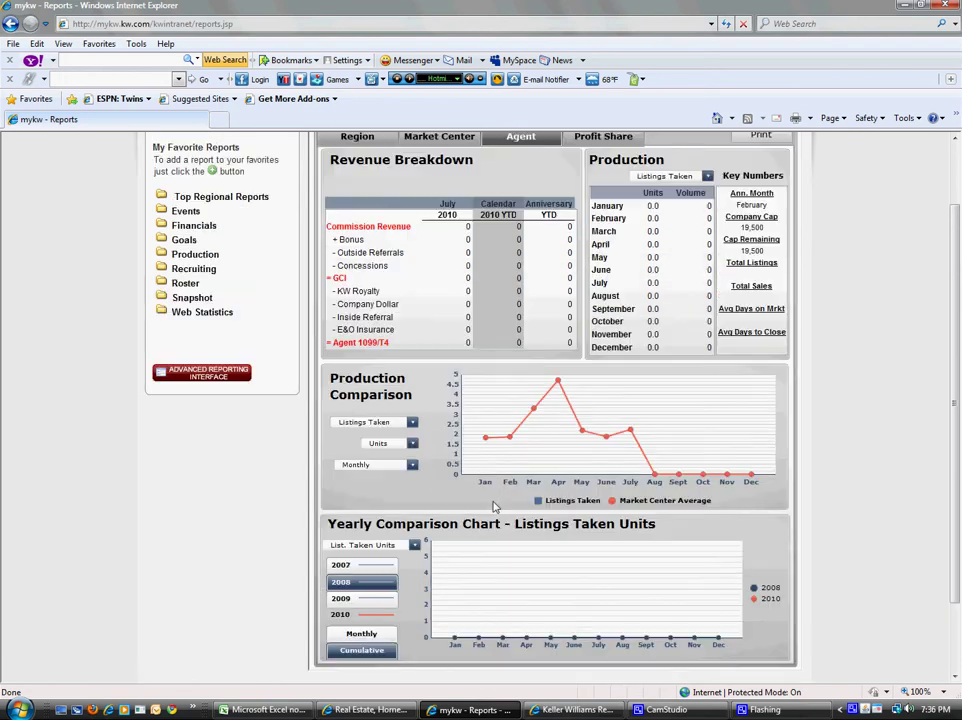
scroll(492, 507, "up", 2)
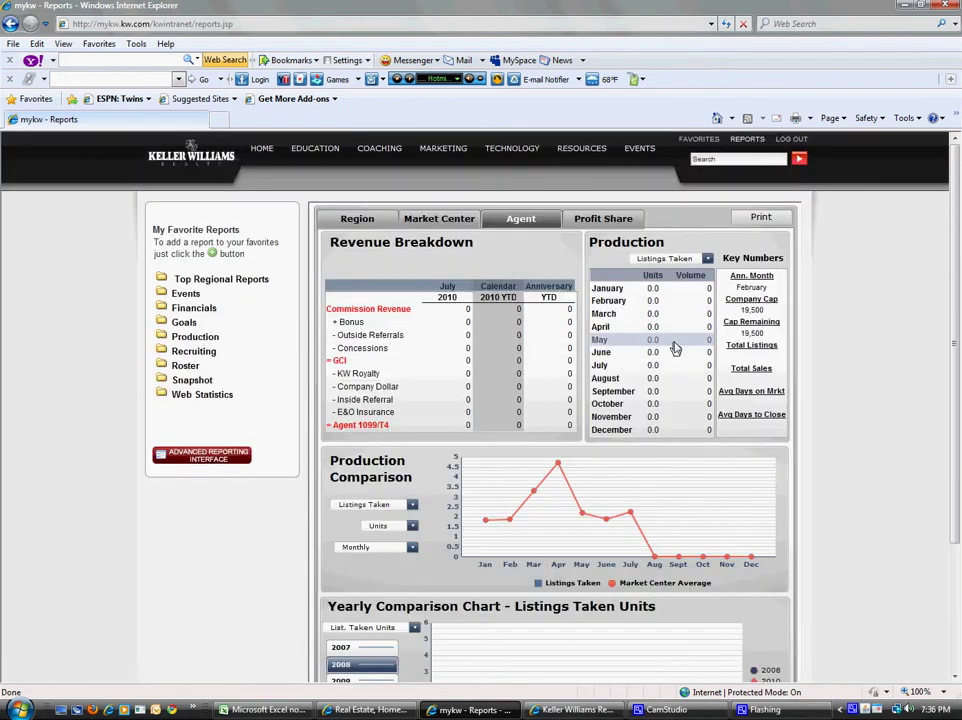
- Switch to the Profit Share report and open its tree of the top agent and eleven downline agents
left_click(612, 219)
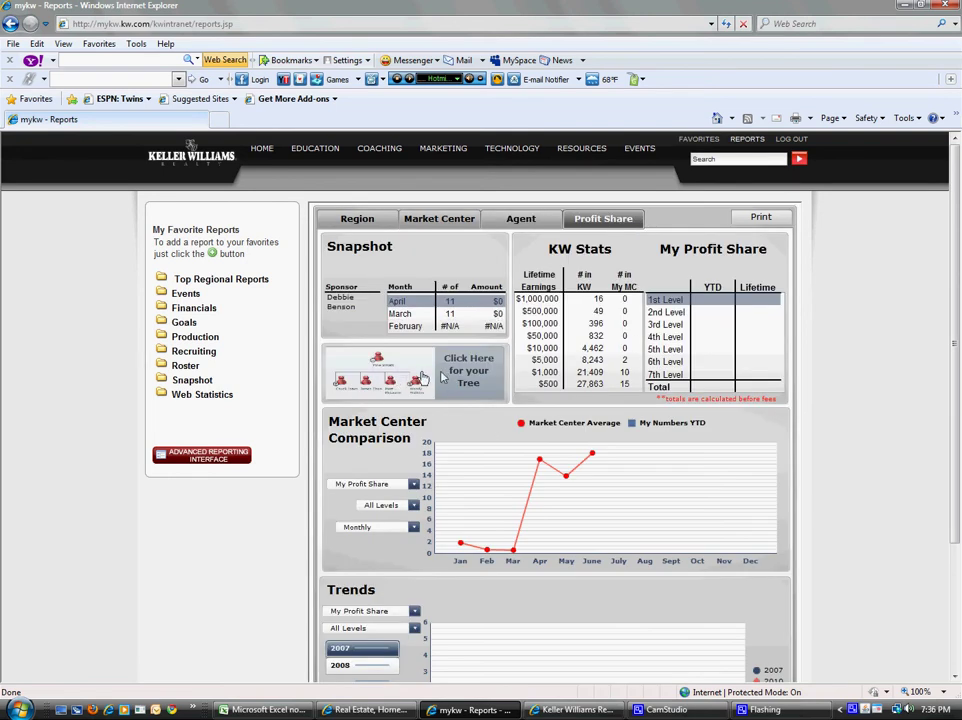
left_click(660, 400)
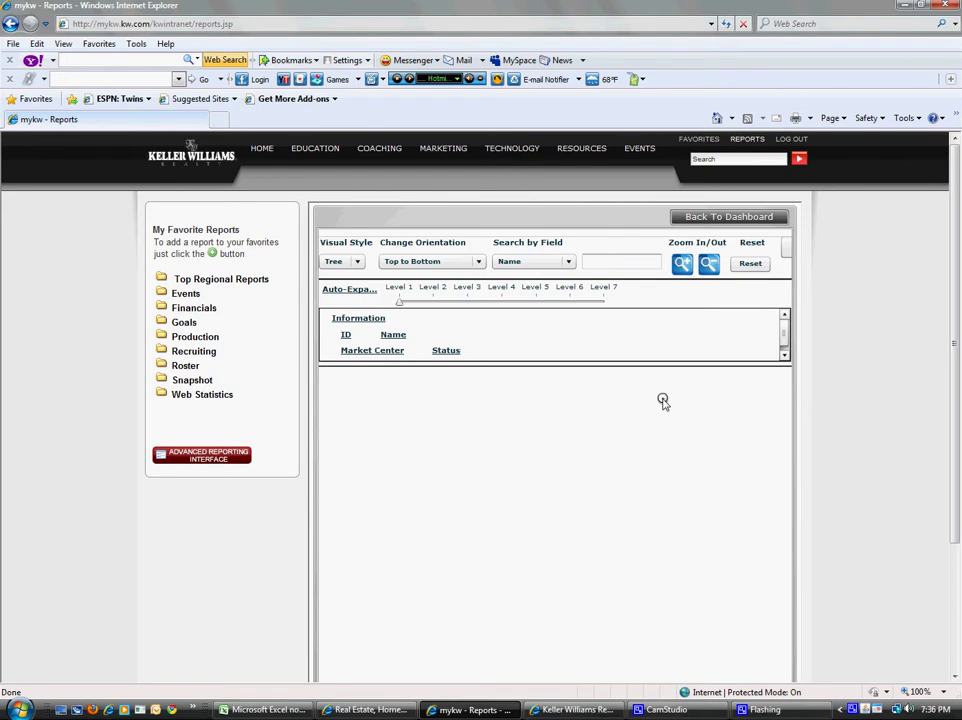
scroll(662, 400, "down", 2)
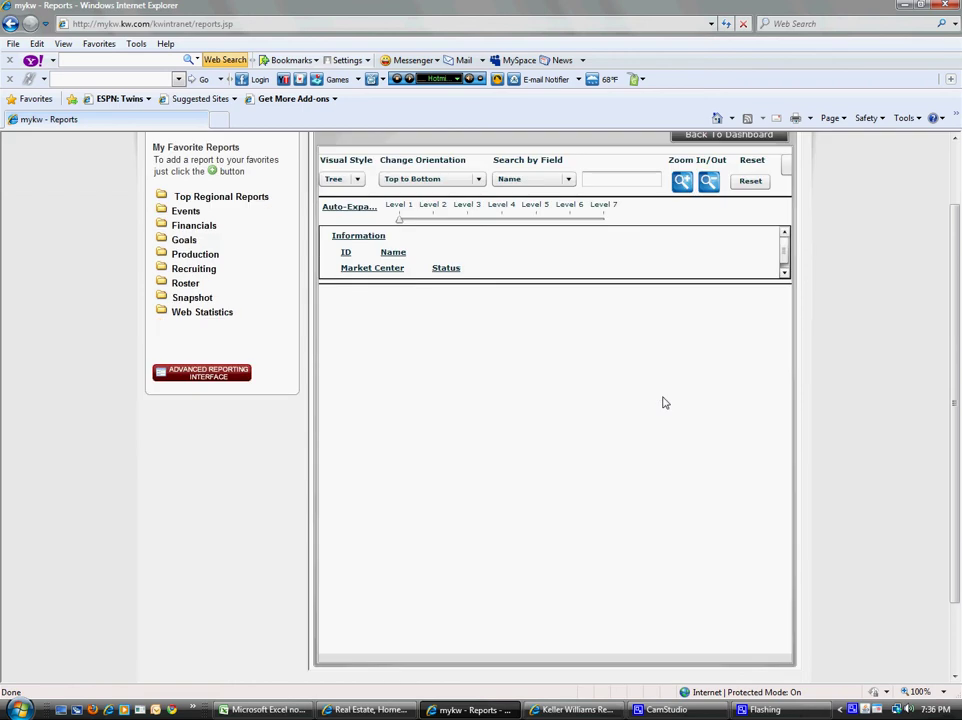
scroll(598, 352, "up", 2)
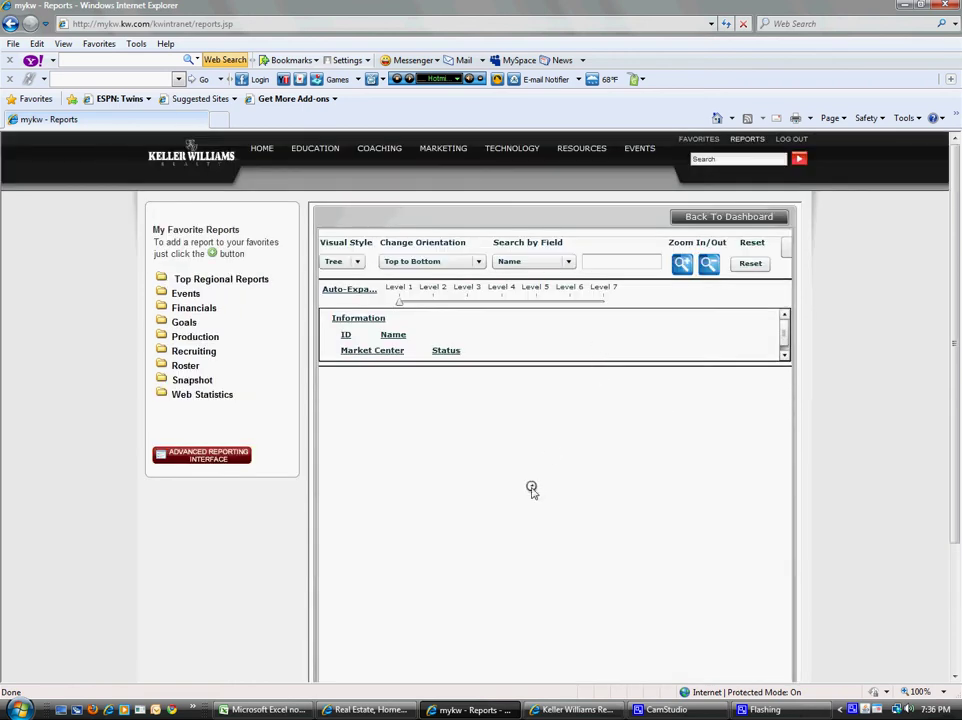
scroll(532, 485, "down", 2)
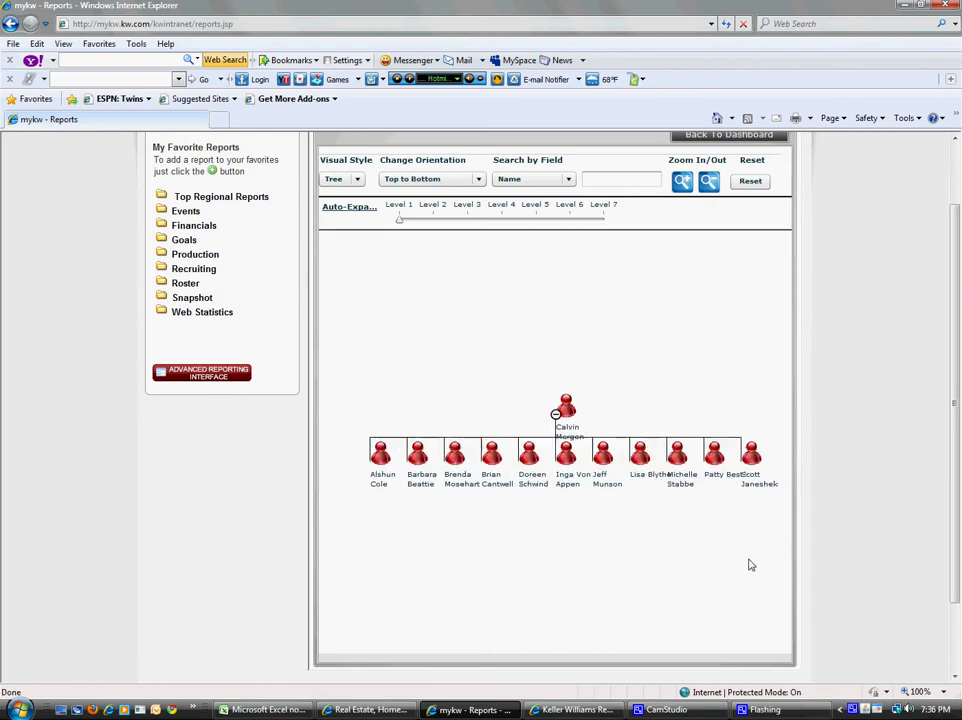
- Collapse and re-expand the top agent's downline twice, leaving the tree as a full row
left_click(556, 408)
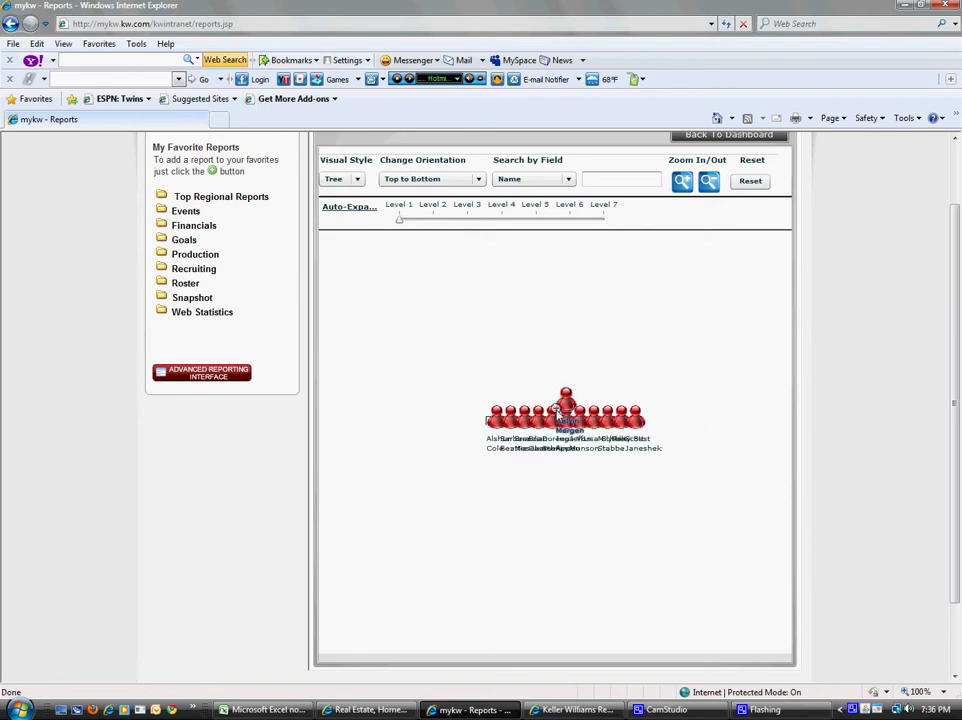
left_click(557, 410)
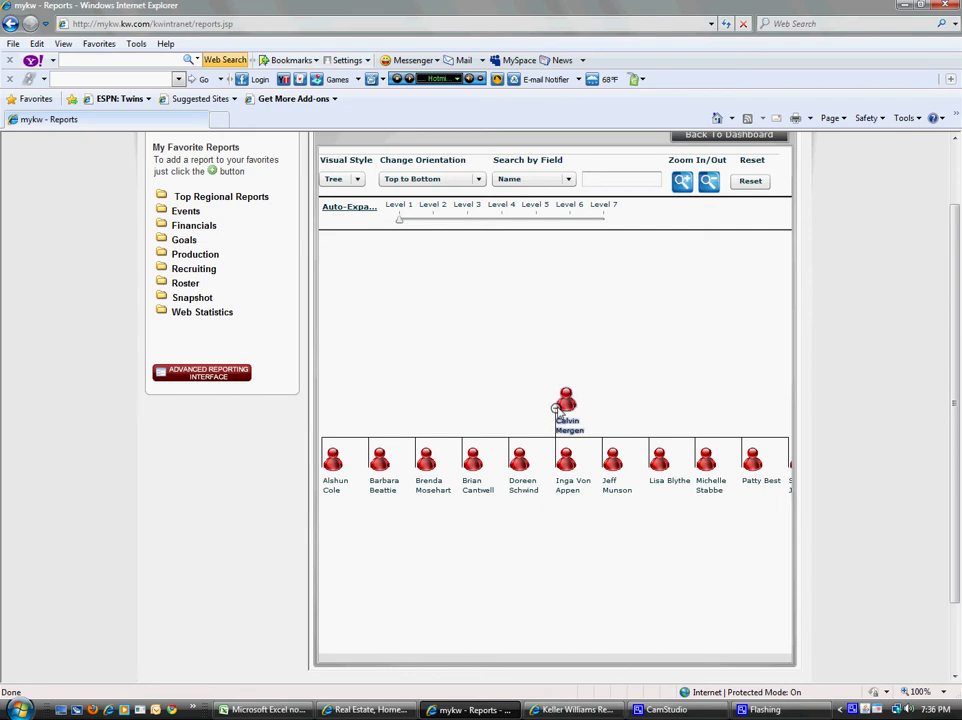
mouse_move(558, 410)
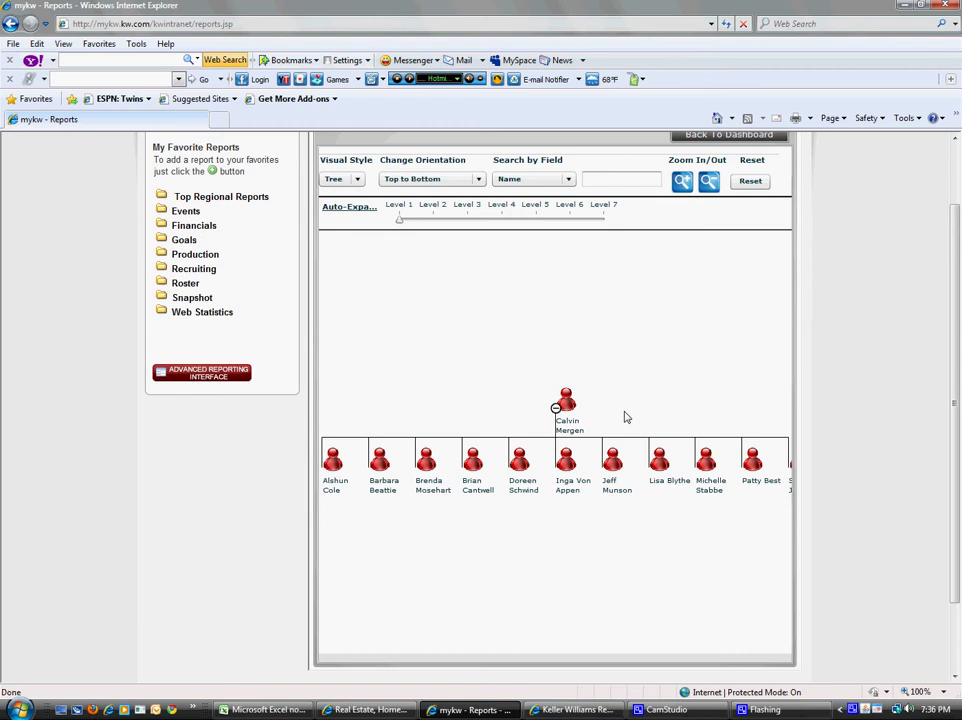
left_click(556, 409)
left_click(556, 409)
- Return to the MyKW home page via the Keller Williams logo
scroll(511, 533, "up", 2)
scroll(511, 533, "down", 3)
scroll(511, 530, "up", 3)
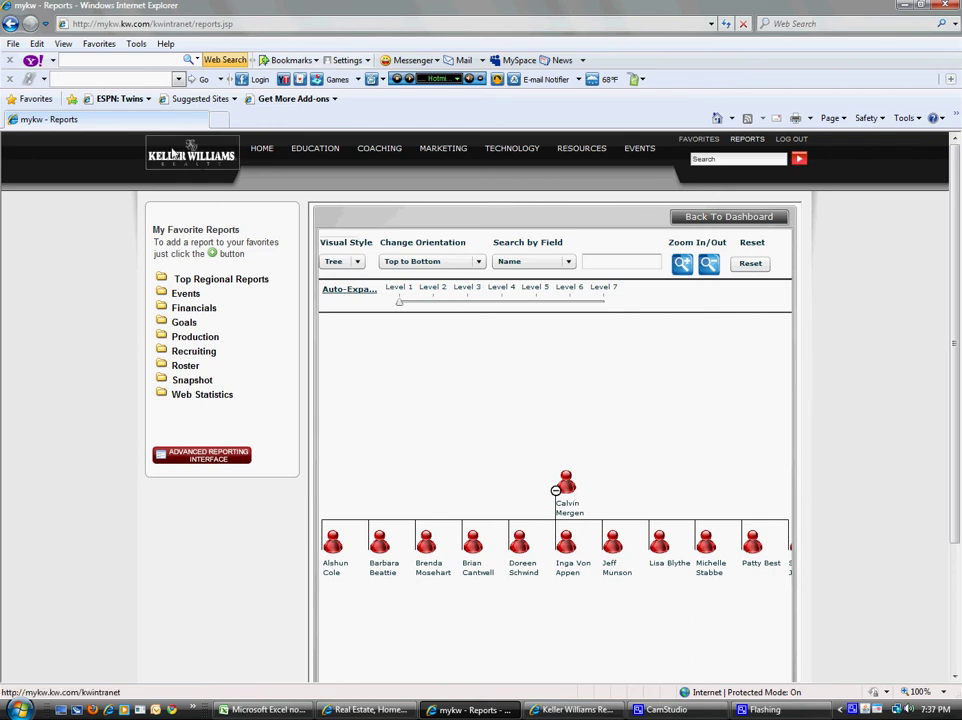
left_click(166, 162)
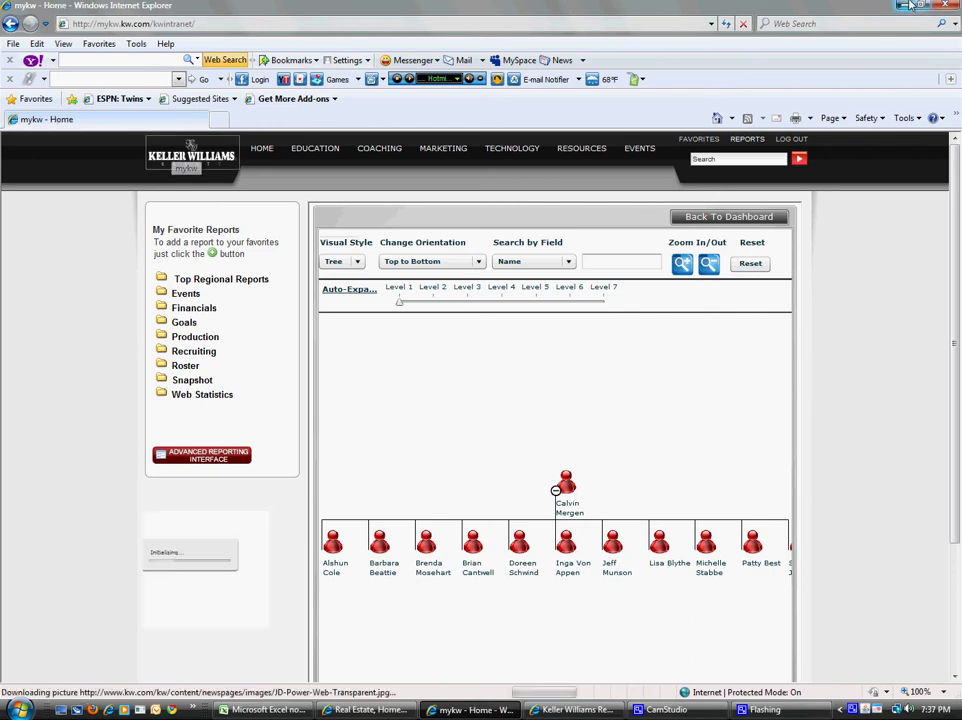